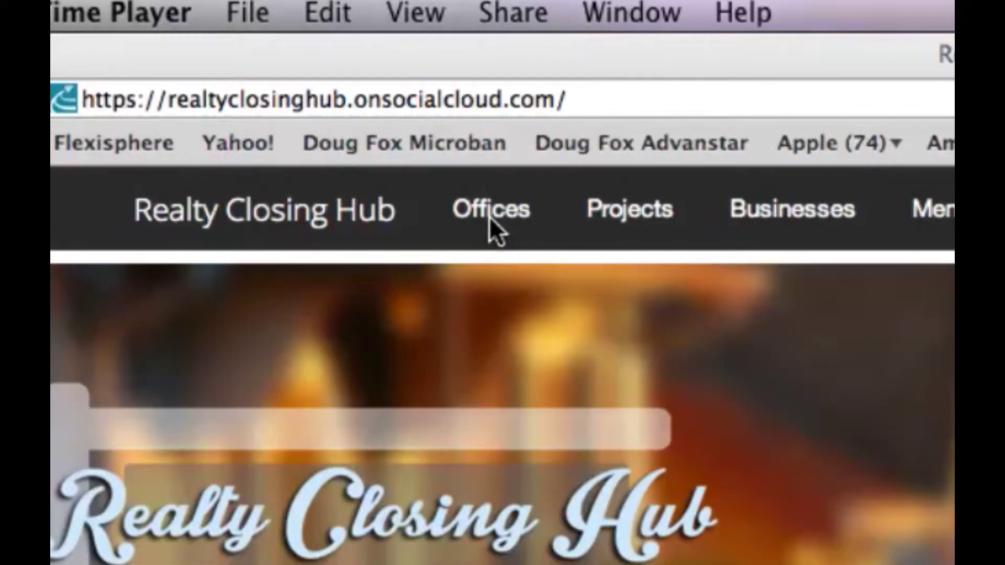
Open the Offices page of Realty Closing Hub and view the Prudential of Hampton Roads group
left_click(392, 26)
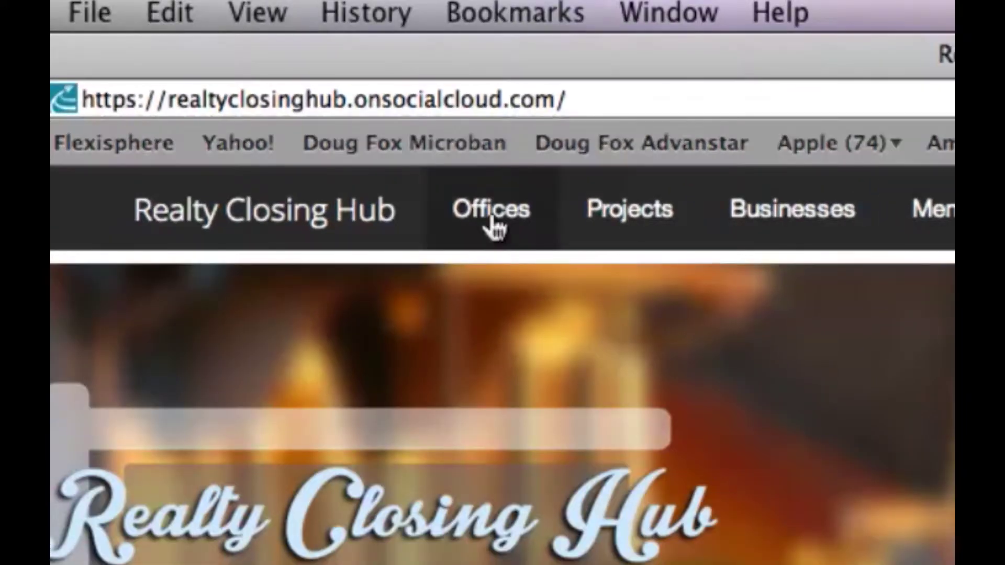
left_click(492, 219)
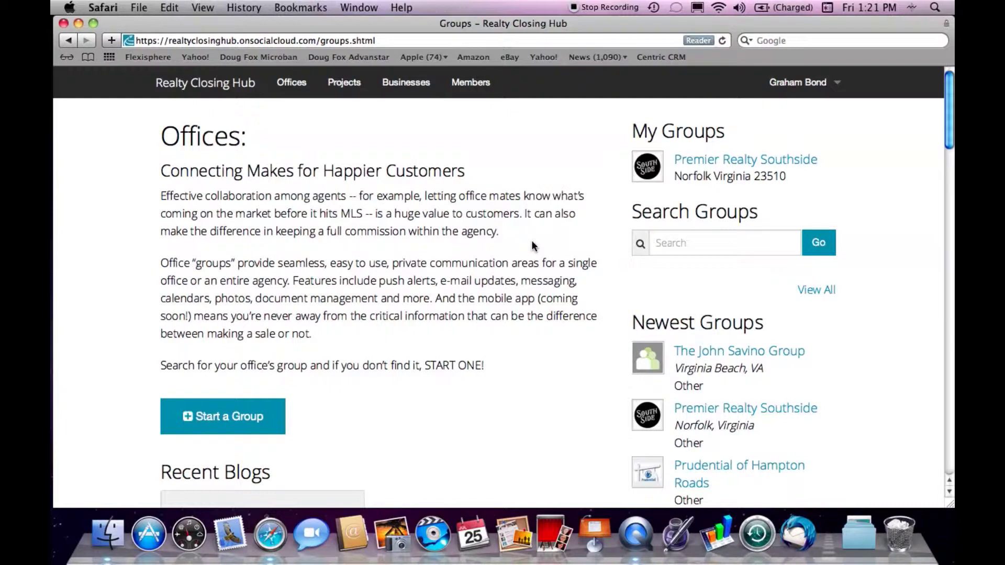
left_click(693, 470)
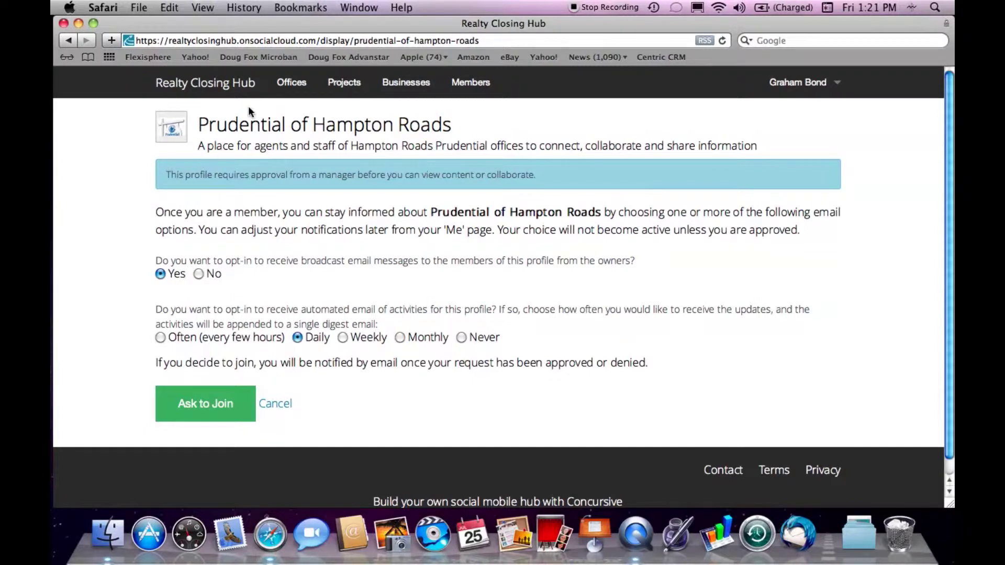
Open the Premier Realty Southside group from the Offices page and look through its participants by role
left_click(293, 84)
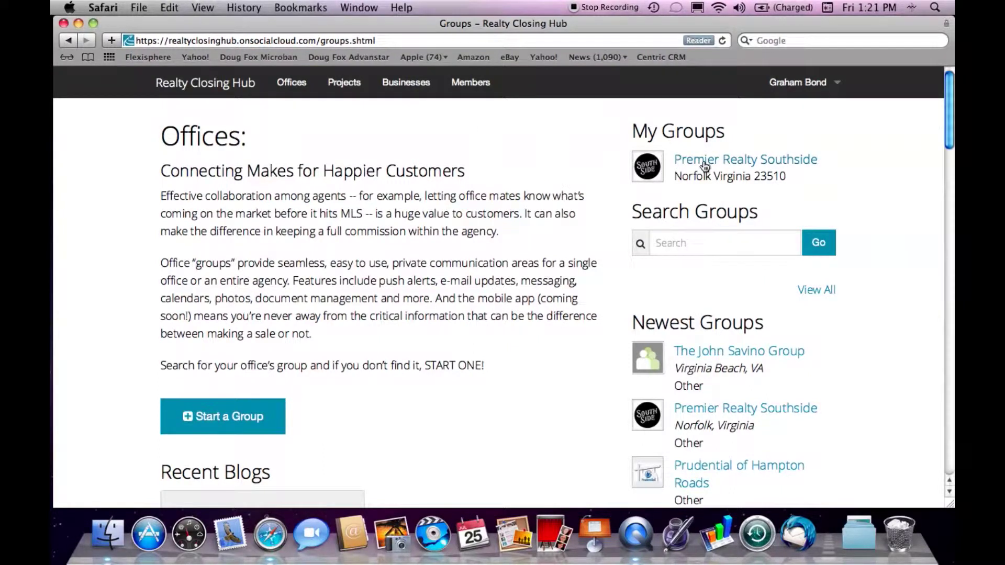
left_click(704, 164)
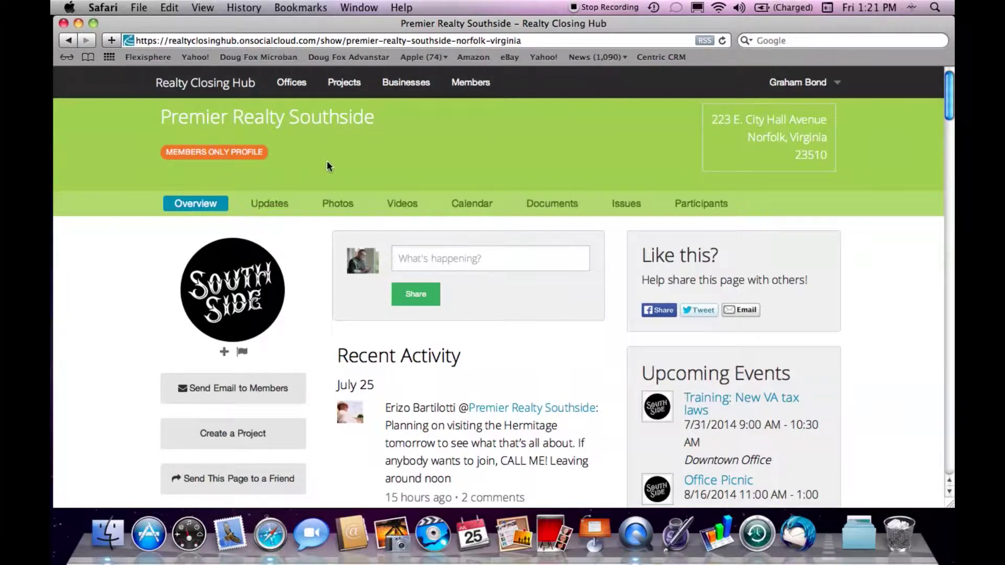
left_click(689, 204)
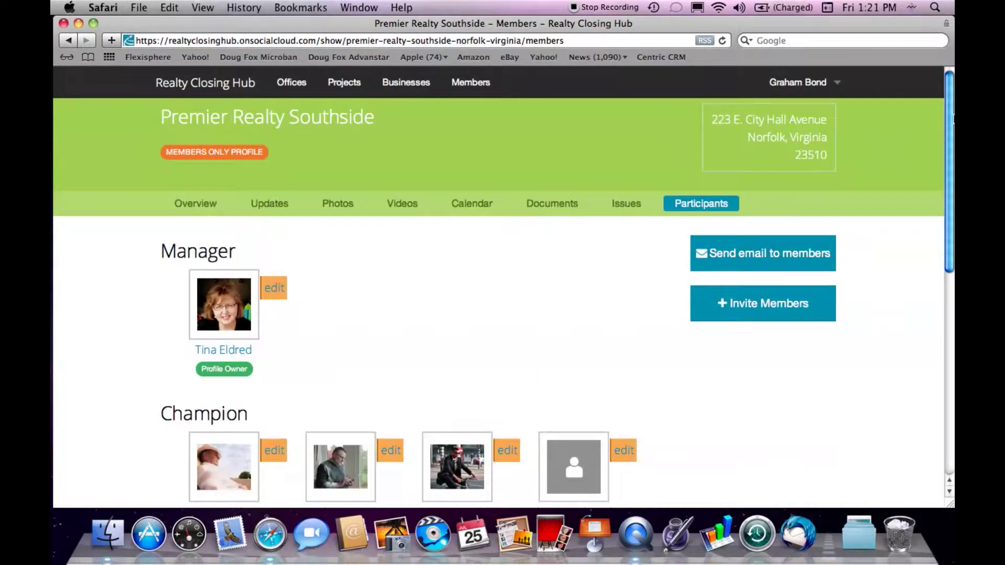
scroll(950, 158, "down", 2)
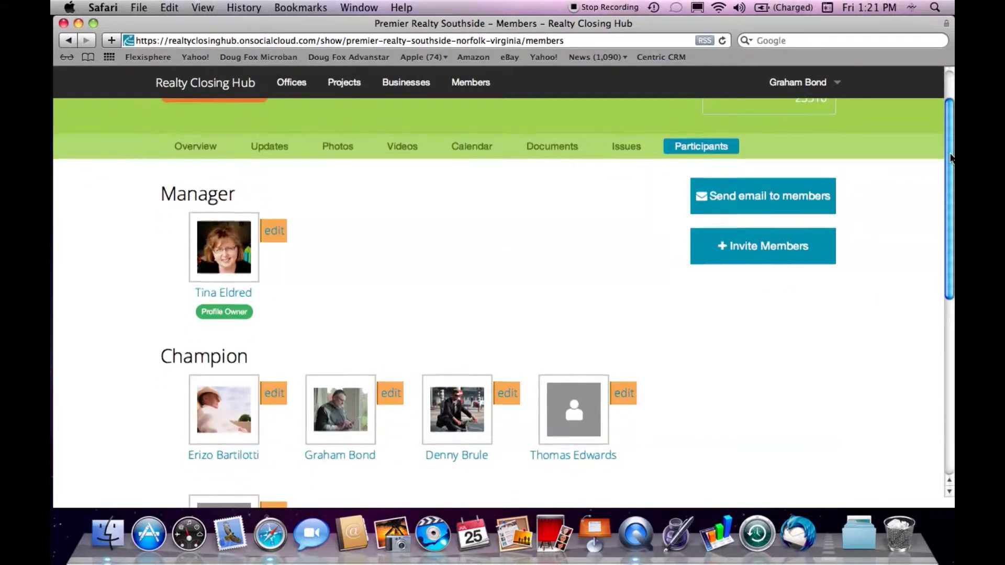
scroll(950, 158, "down", 2)
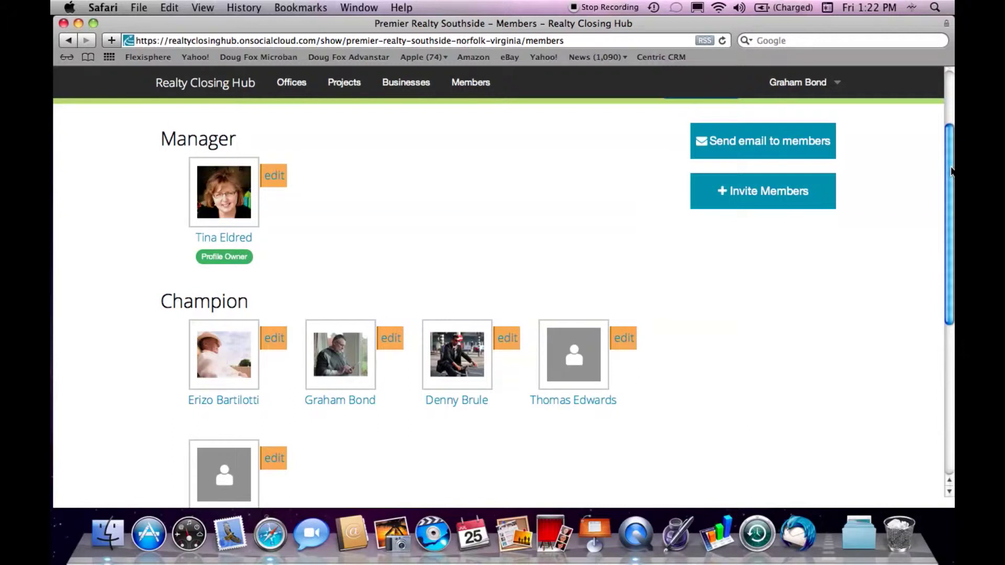
left_click_drag(952, 171, 951, 70)
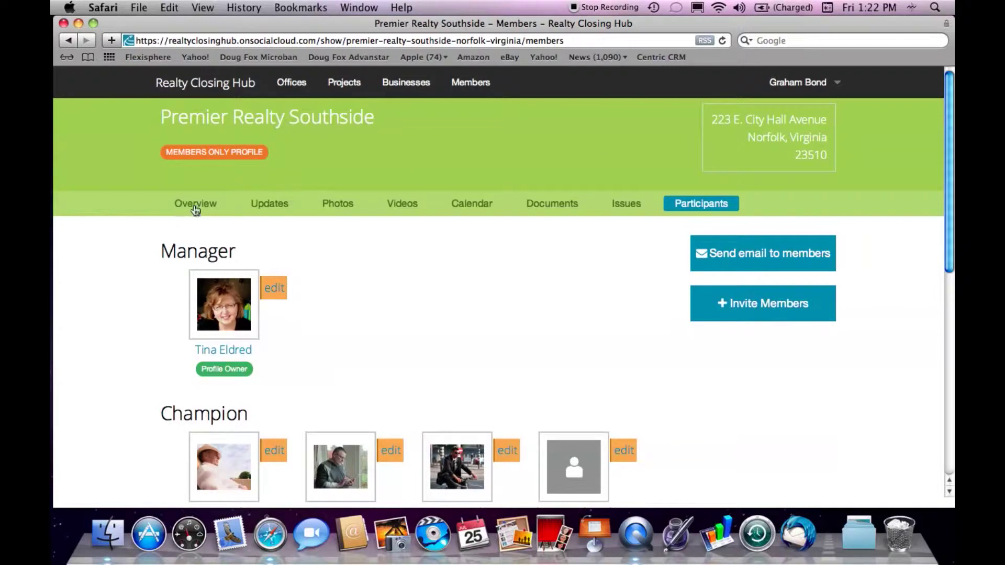
Go back to the group's overview and read the July 25 conversation about visiting the Hermitage
left_click(195, 205)
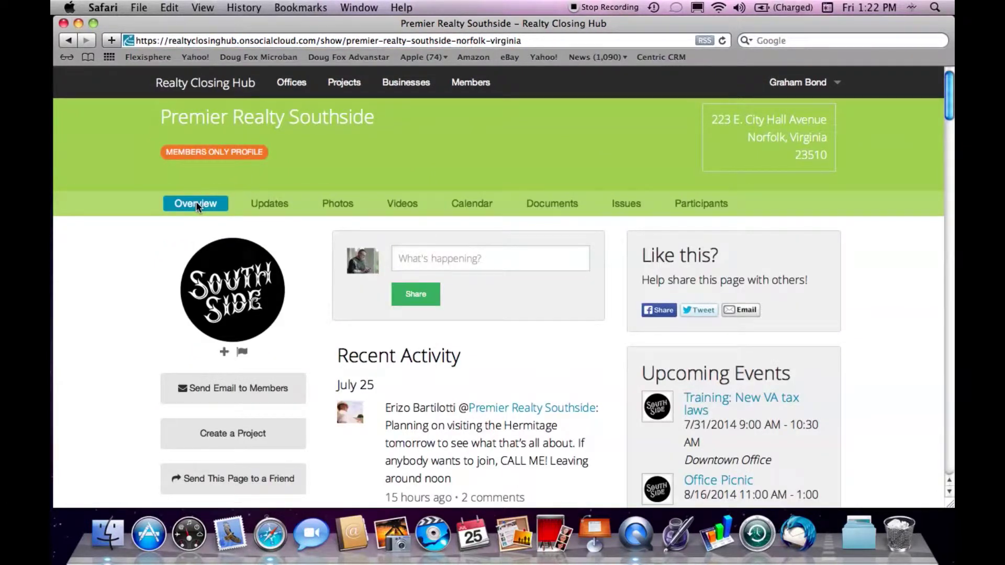
left_click_drag(949, 97, 950, 127)
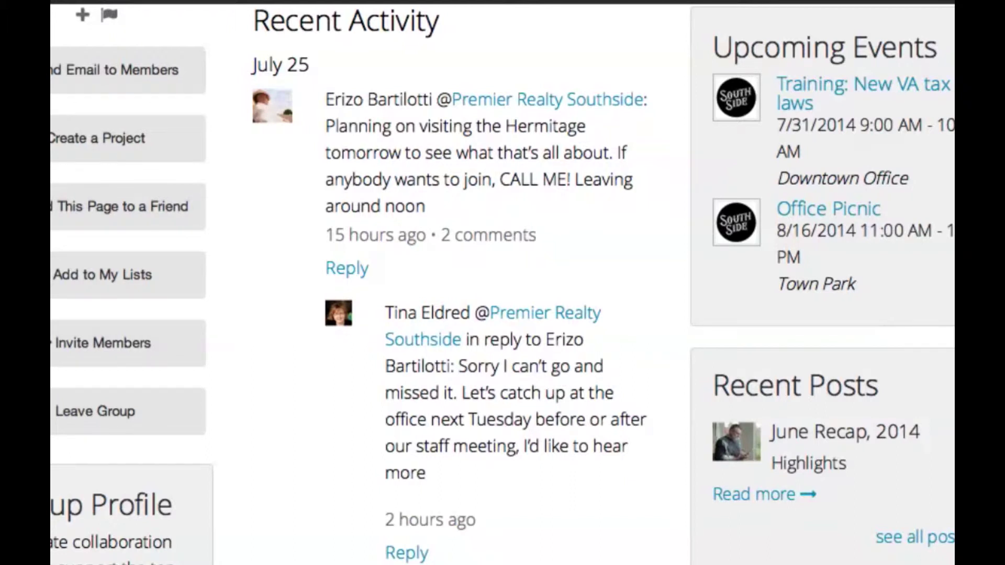
scroll(502, 284, "down", 5)
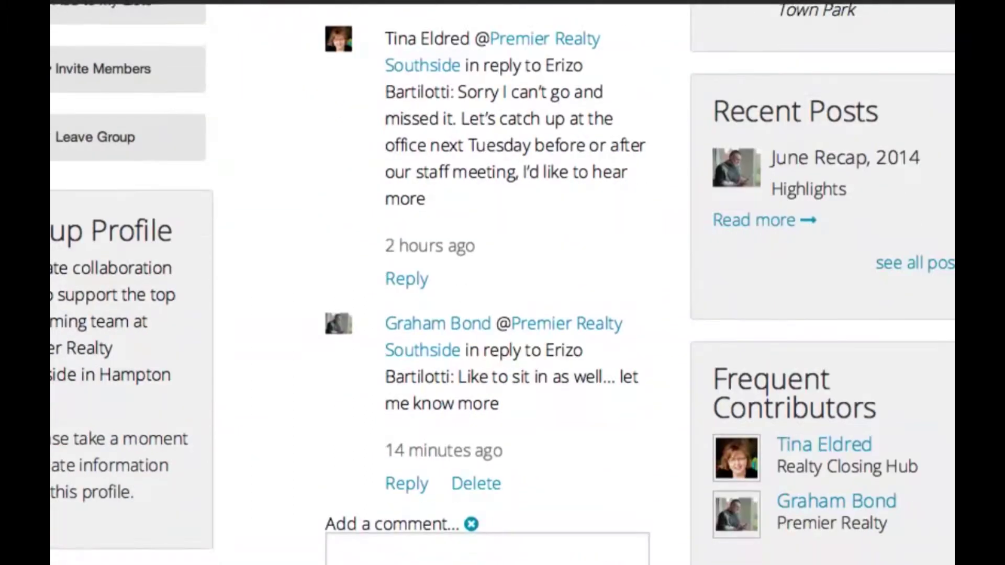
scroll(647, 164, "up", 1)
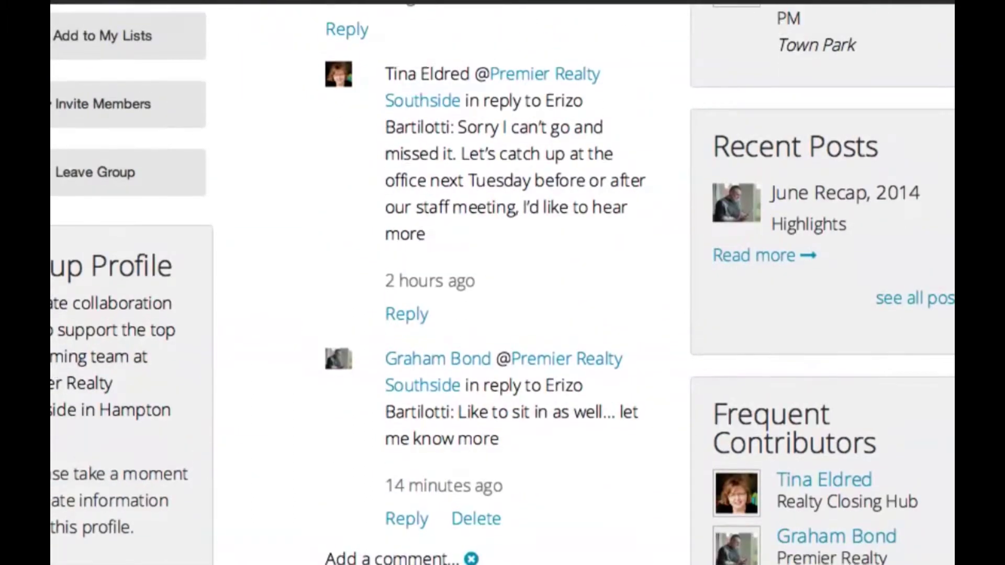
Start a reply to the comment about catching up at the office next Tuesday
left_click(414, 316)
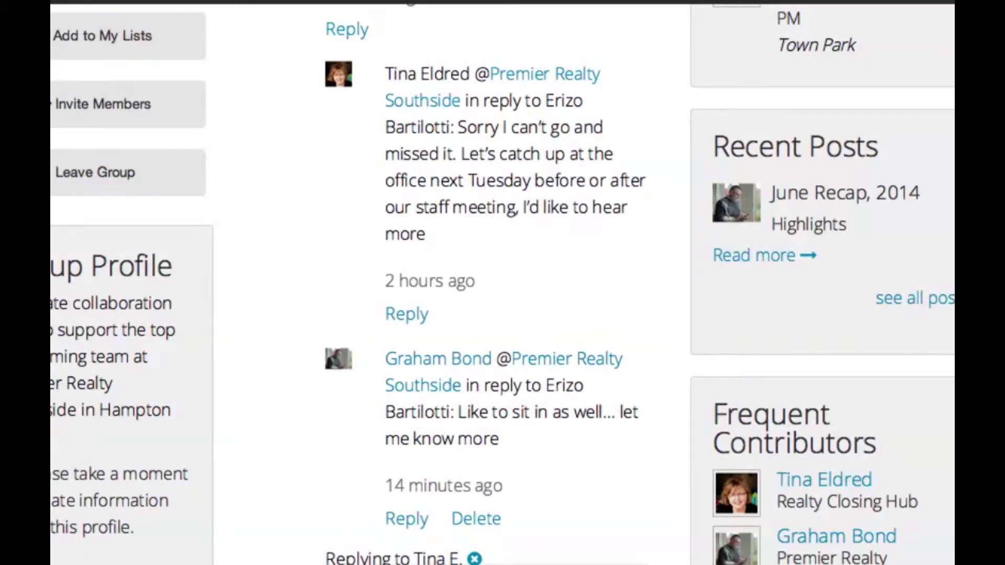
scroll(503, 283, "down", 3)
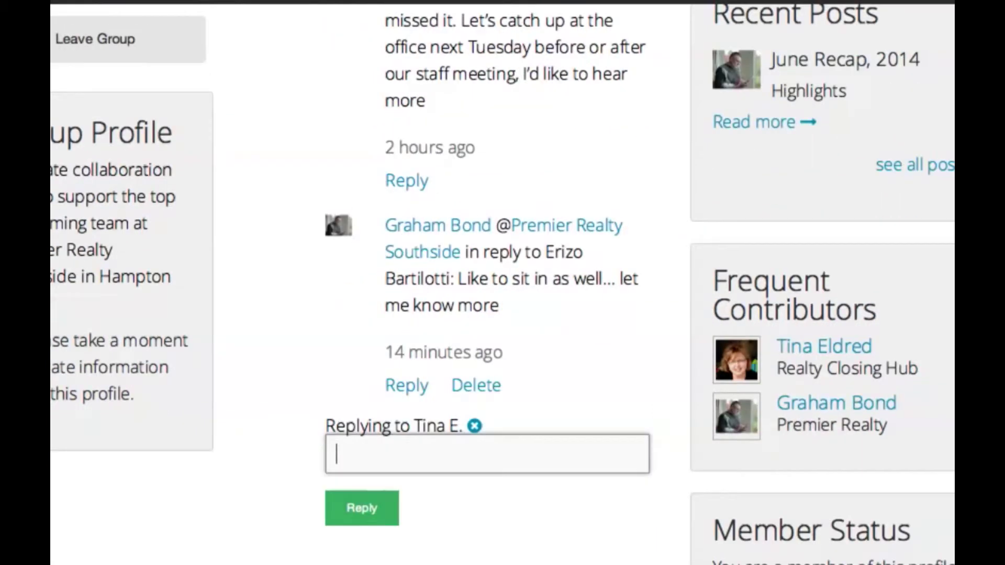
scroll(502, 282, "down", 5)
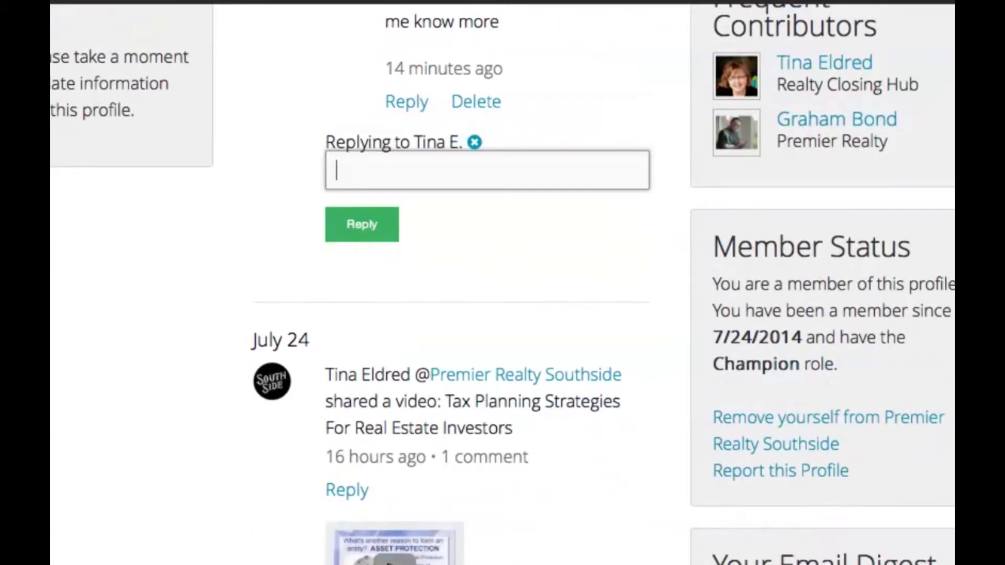
Examine the July 24 activity, including the shared tax planning video with its comment and the ticket entry
scroll(502, 282, "down", 3)
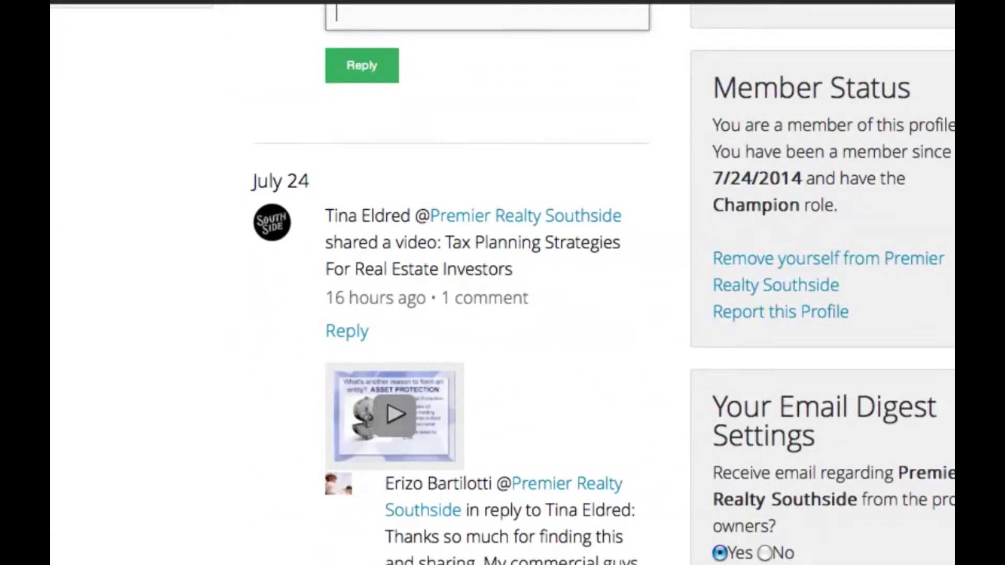
scroll(502, 283, "down", 2)
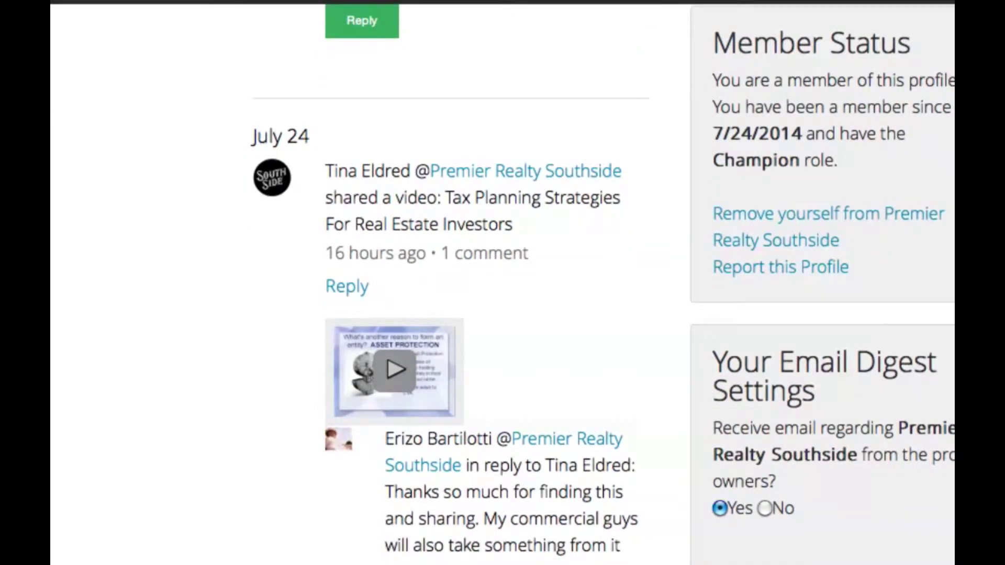
scroll(503, 282, "down", 2)
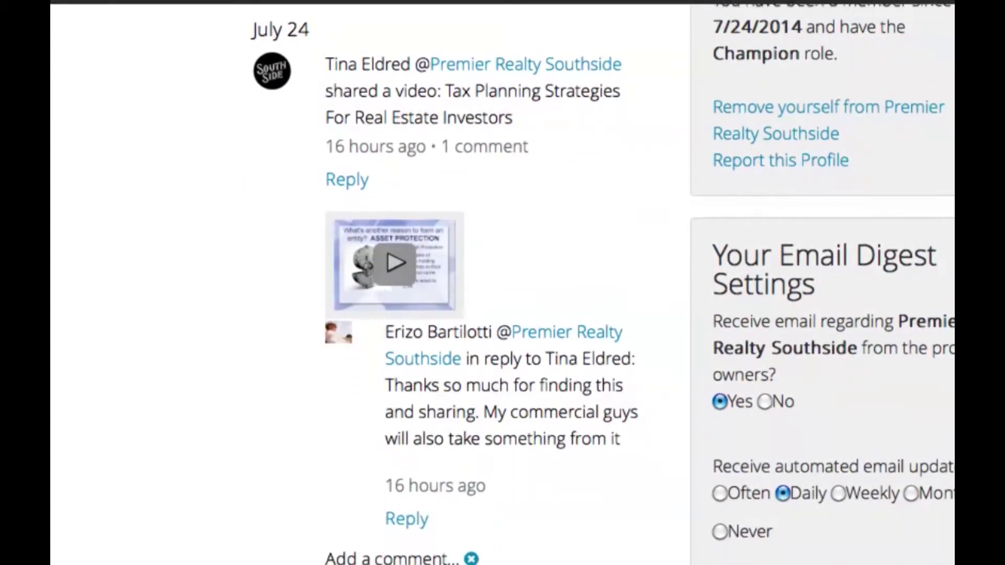
scroll(503, 283, "down", 1)
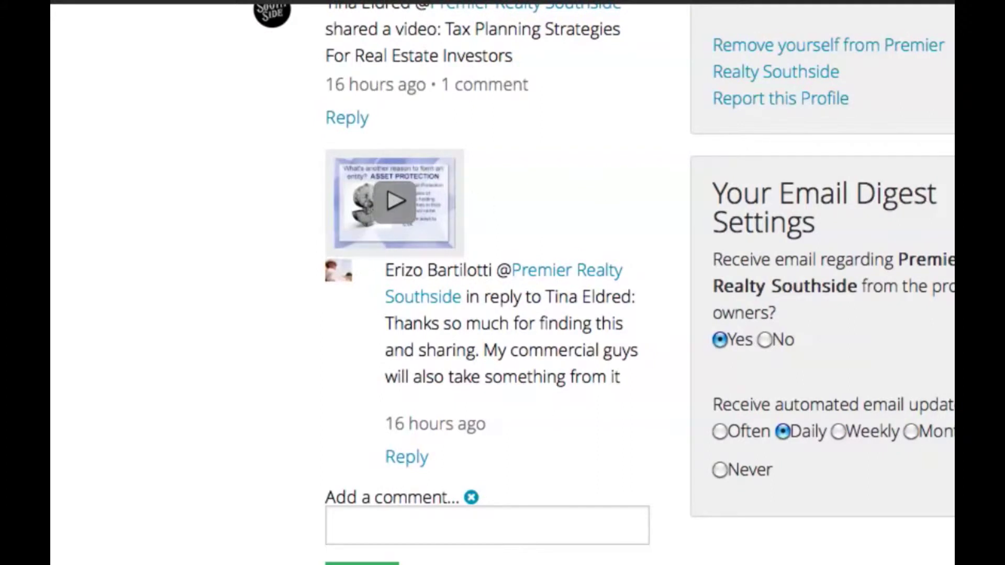
scroll(503, 283, "down", 2)
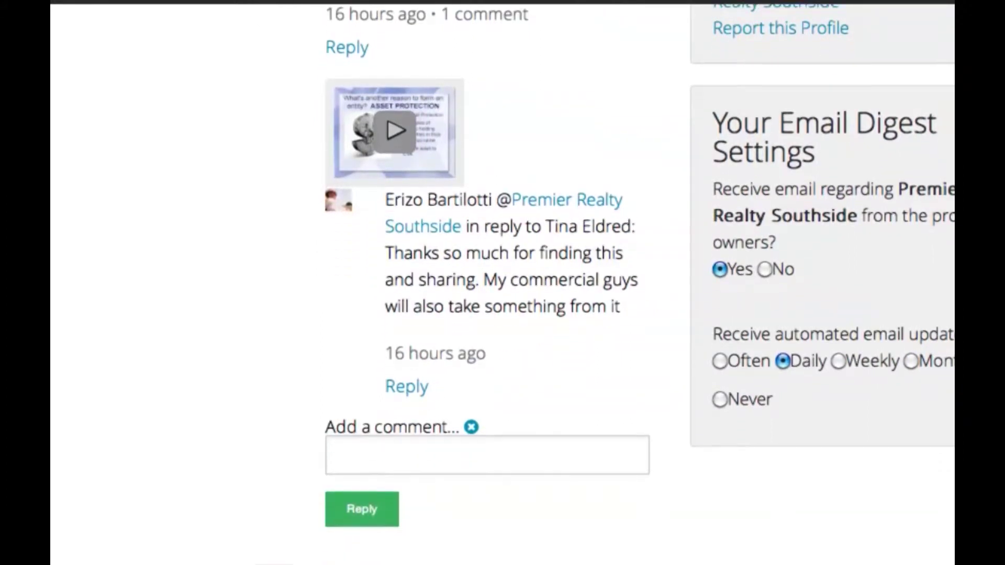
scroll(502, 283, "down", 3)
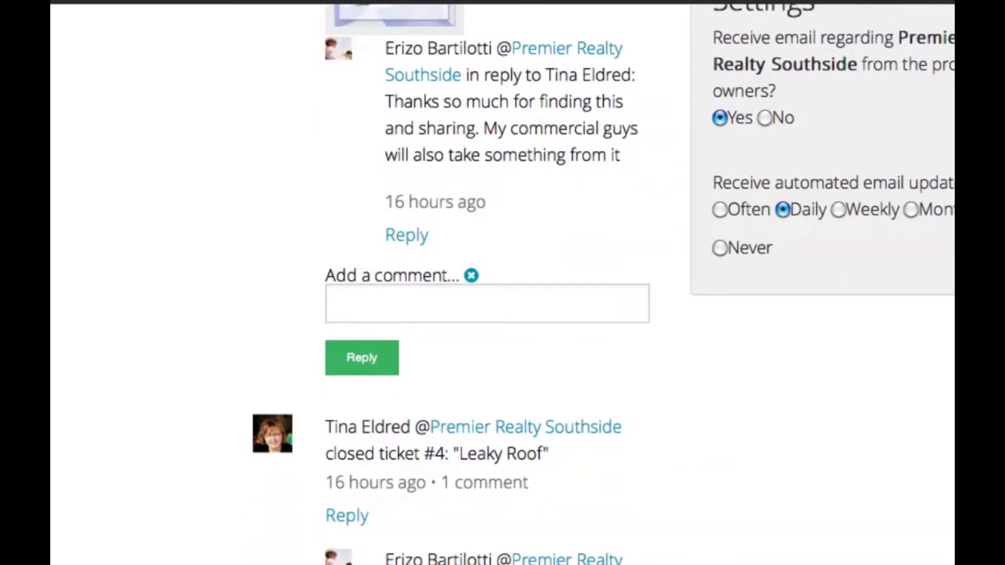
scroll(503, 282, "up", 7)
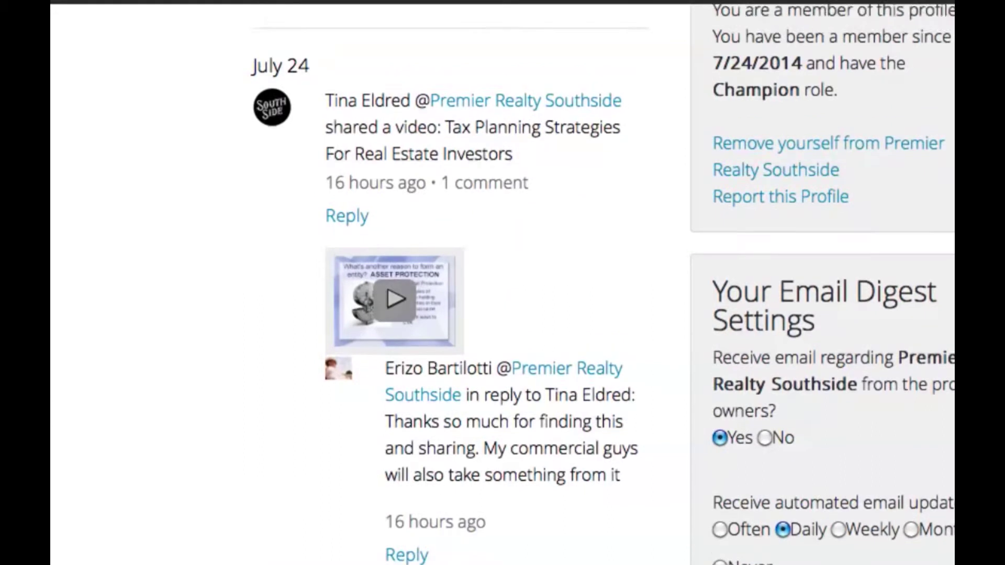
scroll(503, 283, "up", 20)
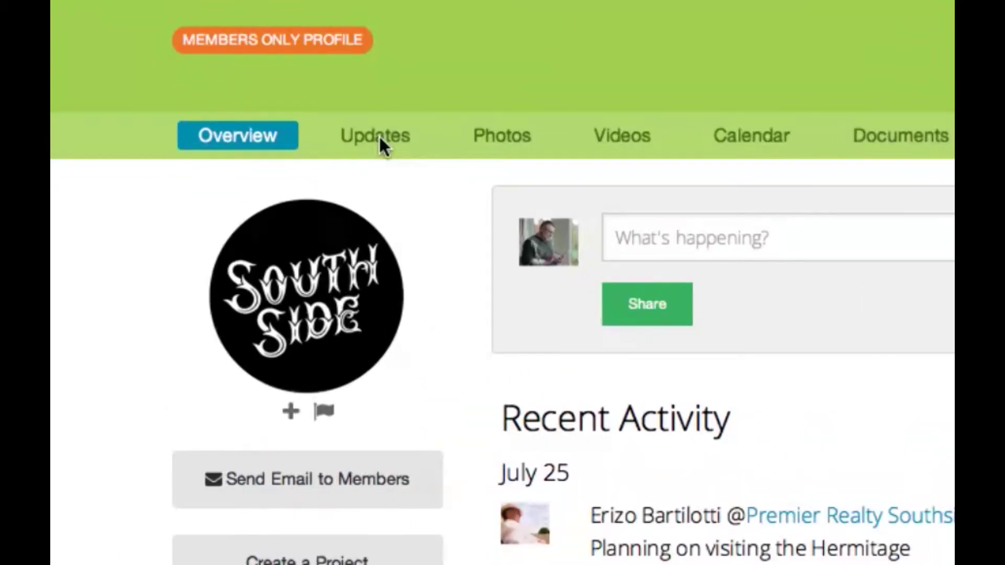
Browse the Premier Realty Southside group's updates, photos and videos
left_click(379, 138)
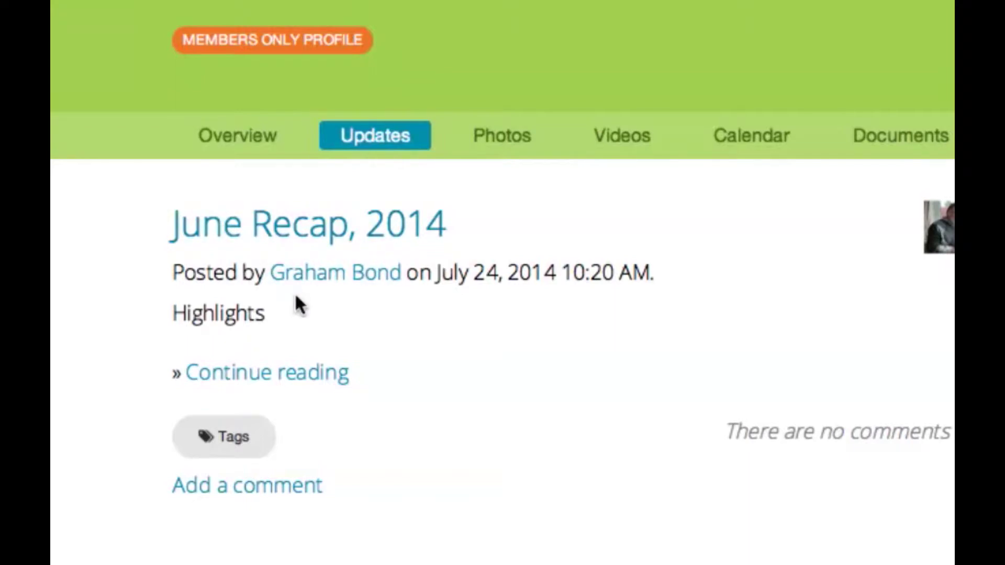
left_click(503, 148)
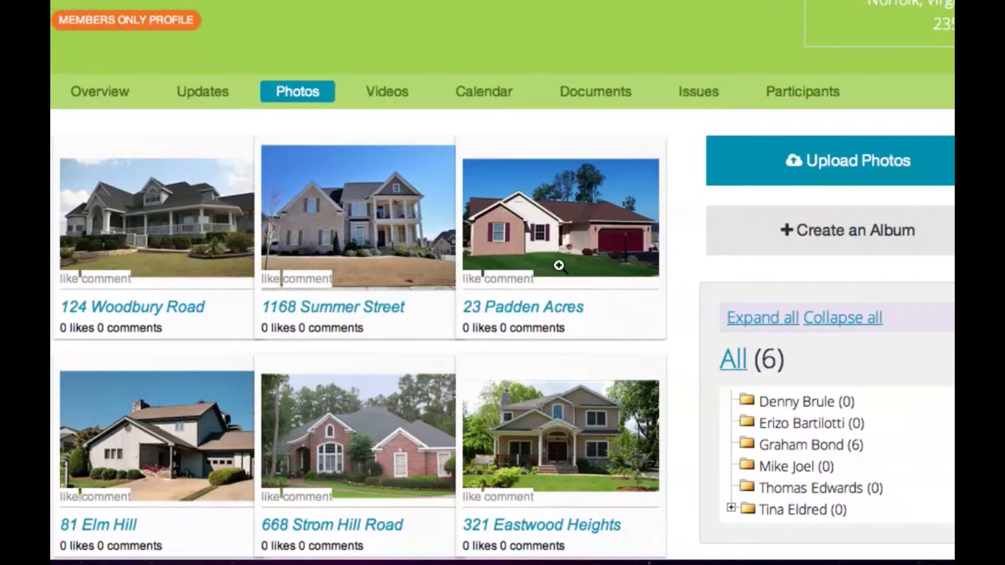
left_click(389, 92)
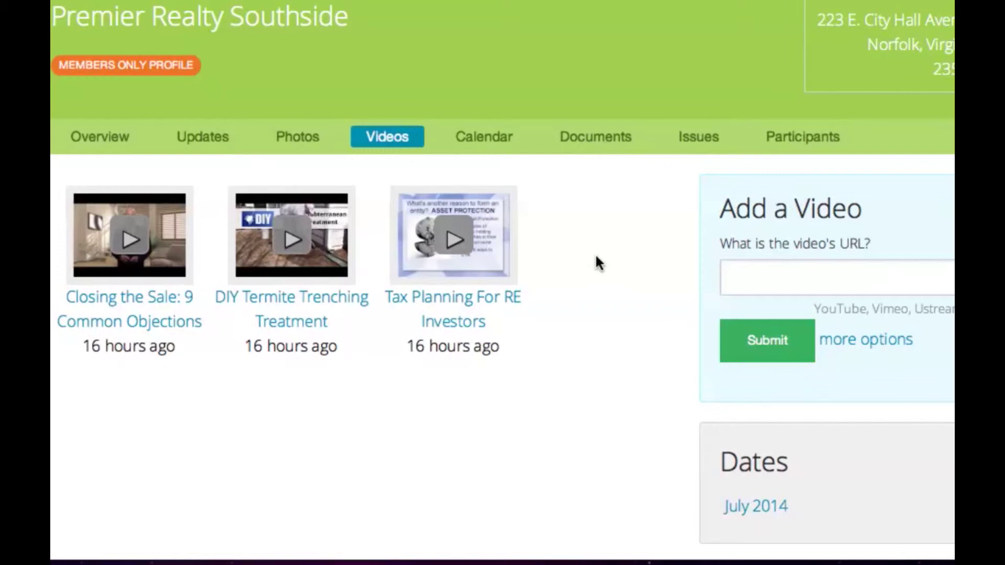
Open the group's calendar and review the upcoming training and picnic events
left_click(488, 135)
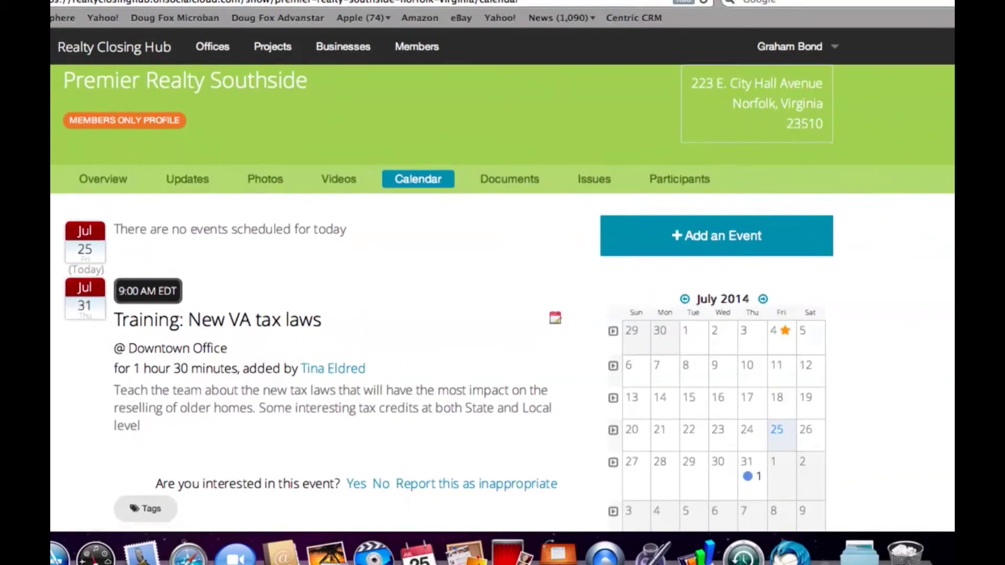
scroll(503, 299, "down", 3)
scroll(503, 298, "down", 2)
scroll(503, 298, "down", 2)
scroll(502, 299, "down", 3)
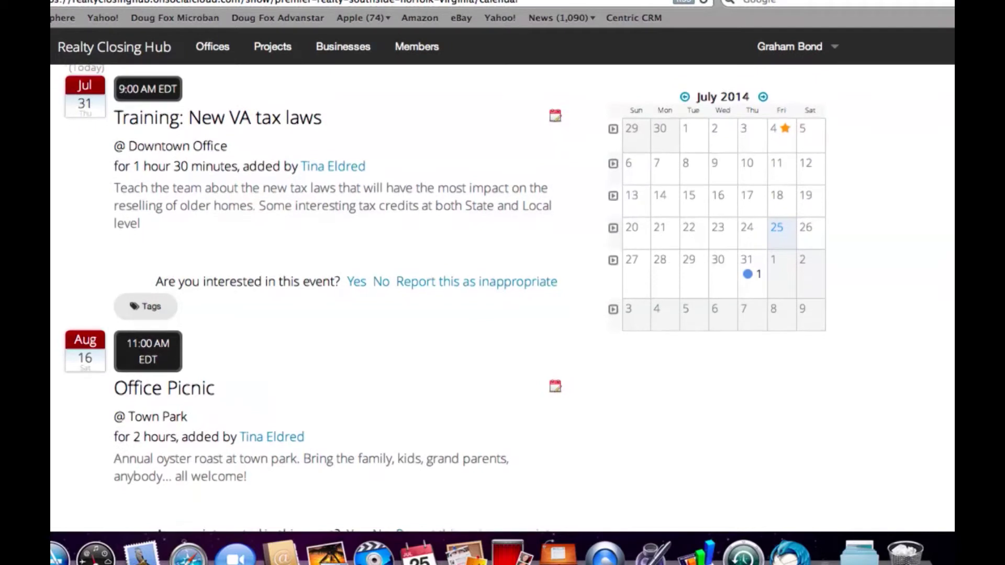
scroll(503, 299, "down", 1)
scroll(503, 298, "up", 3)
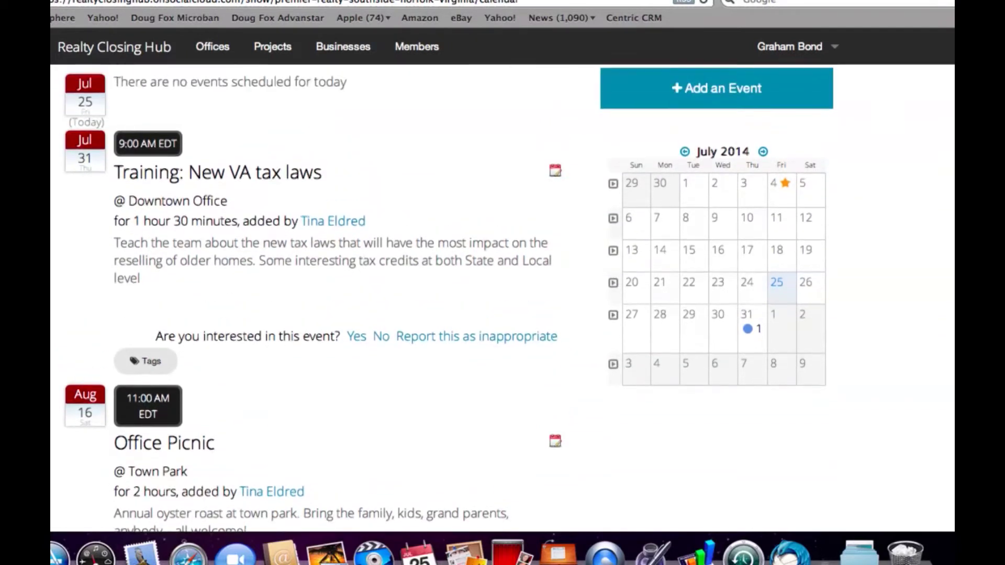
scroll(502, 299, "up", 6)
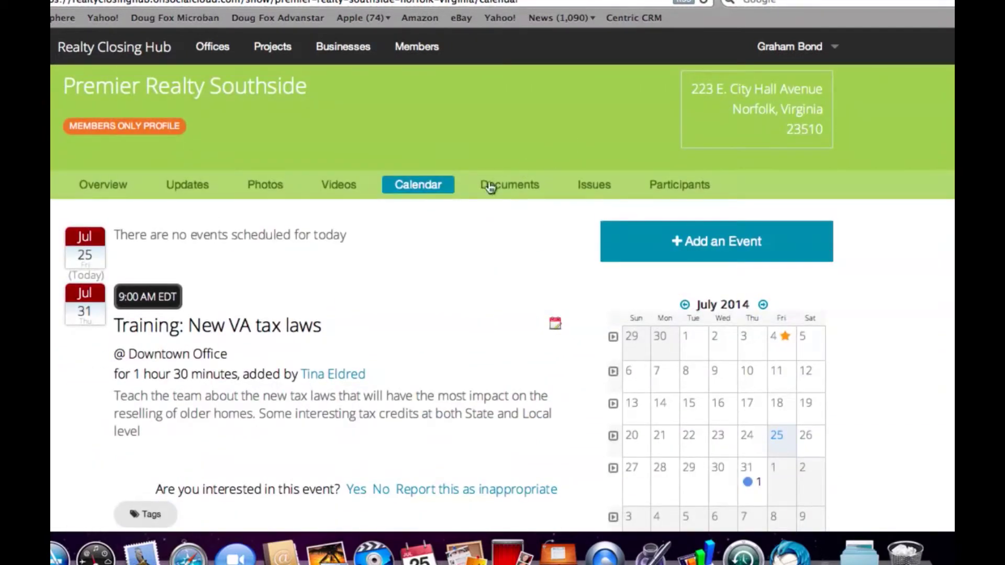
View the group's documents area and open the Broken Drain ticket from its issues to read the details
left_click(509, 187)
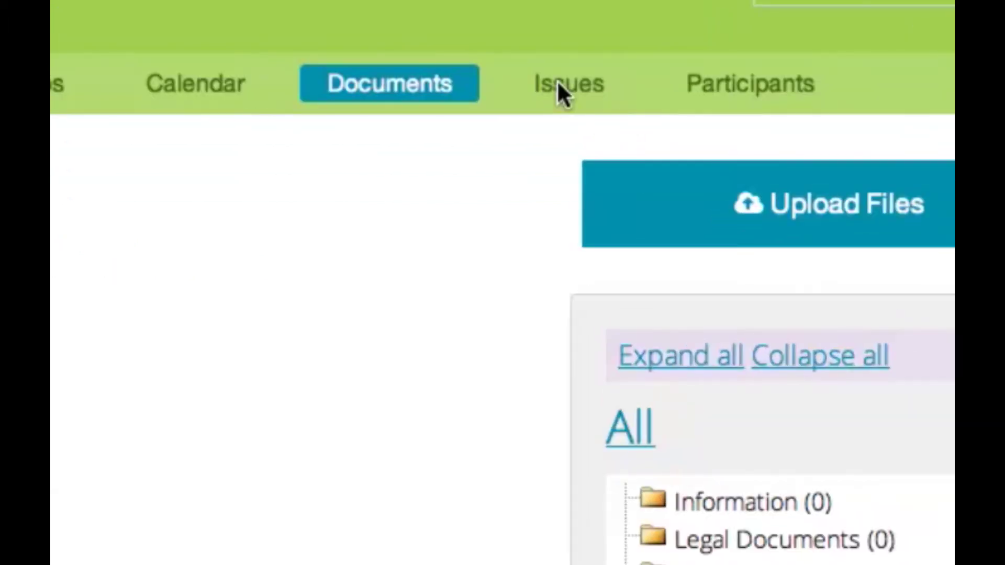
left_click(558, 86)
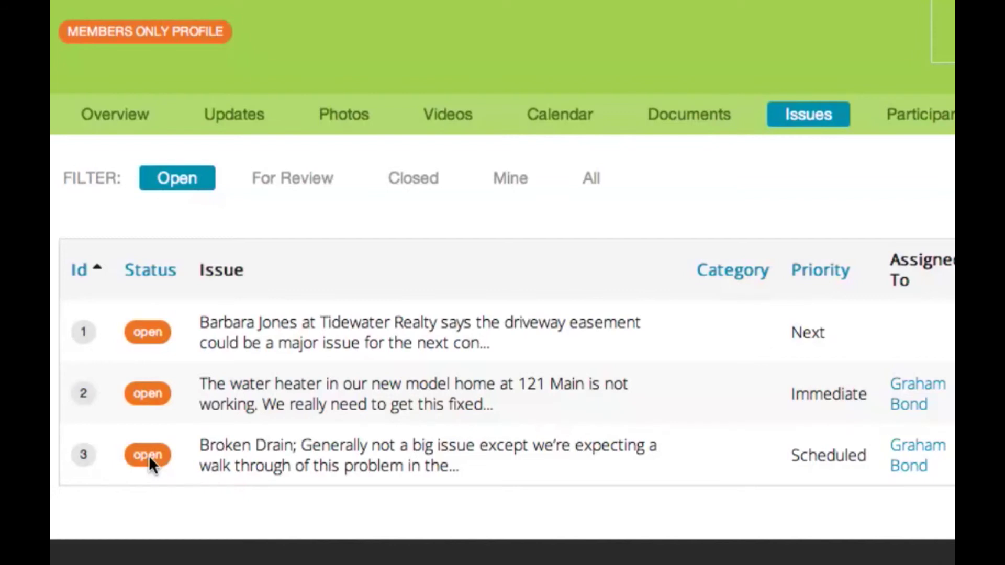
left_click(148, 456)
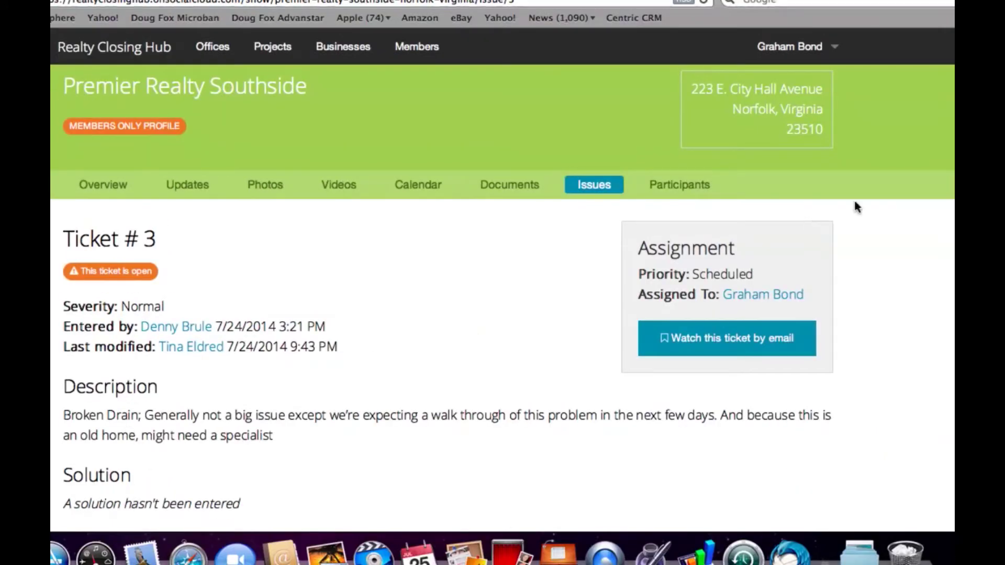
scroll(503, 298, "down", 2)
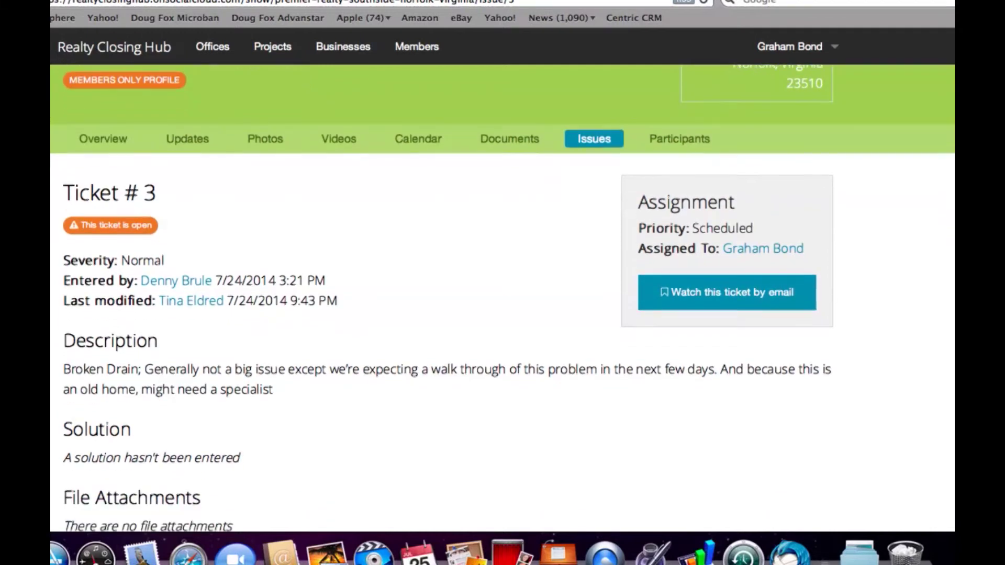
Review the Broken Drain ticket's description, solution, file attachments, activity log and distribution list, and return to the Premier Realty Southside group's overview
scroll(503, 295, "down", 3)
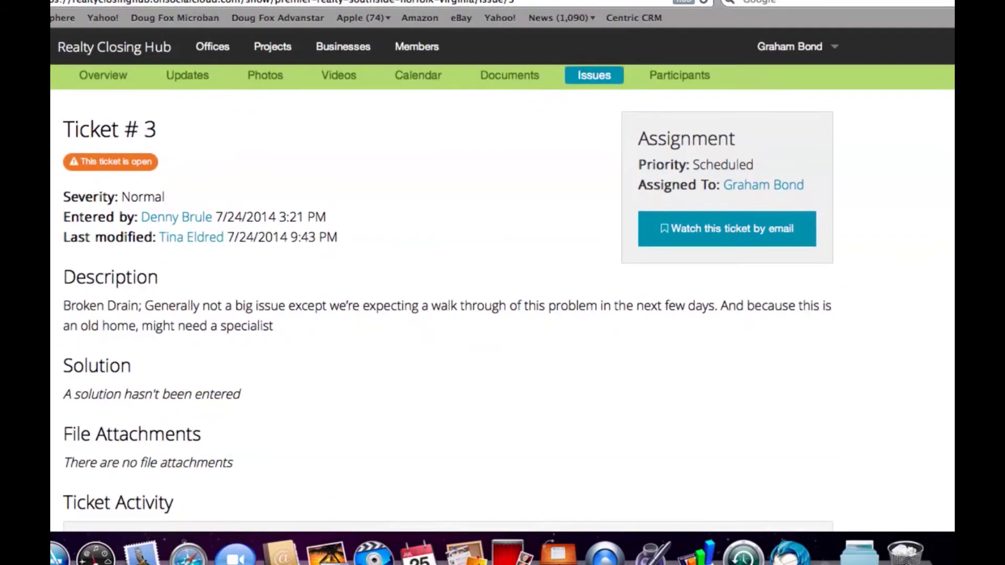
scroll(503, 295, "down", 3)
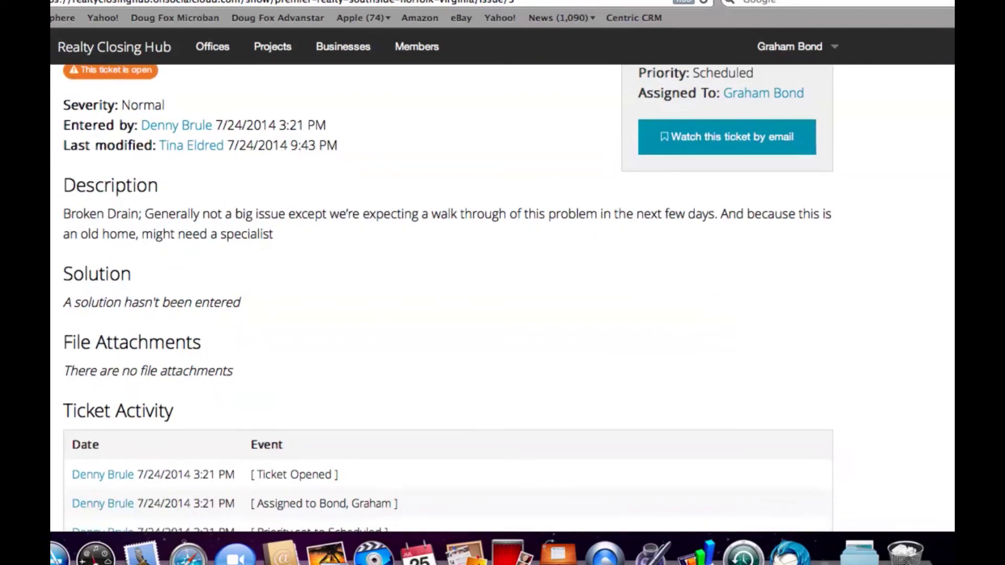
scroll(503, 296, "down", 2)
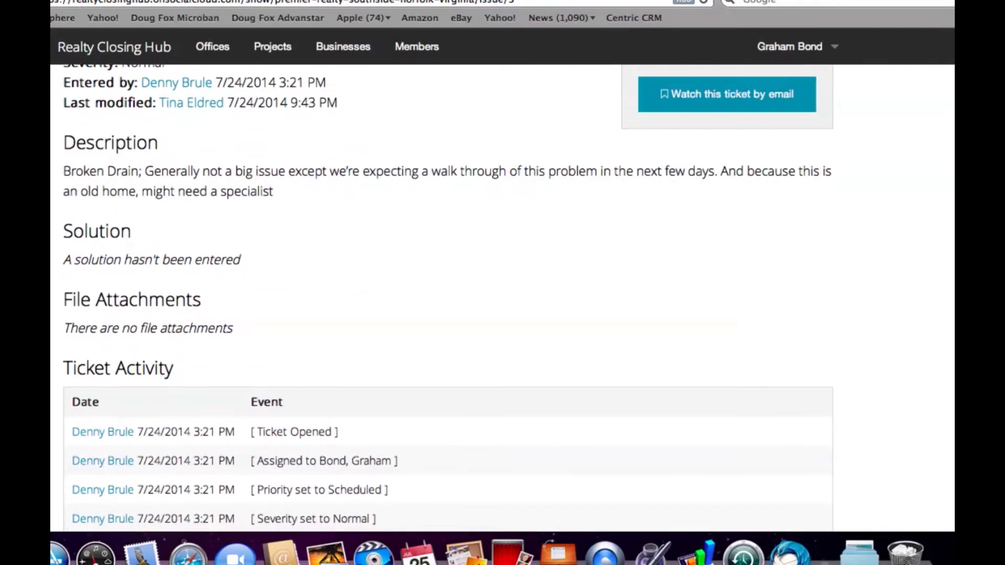
scroll(503, 295, "down", 1)
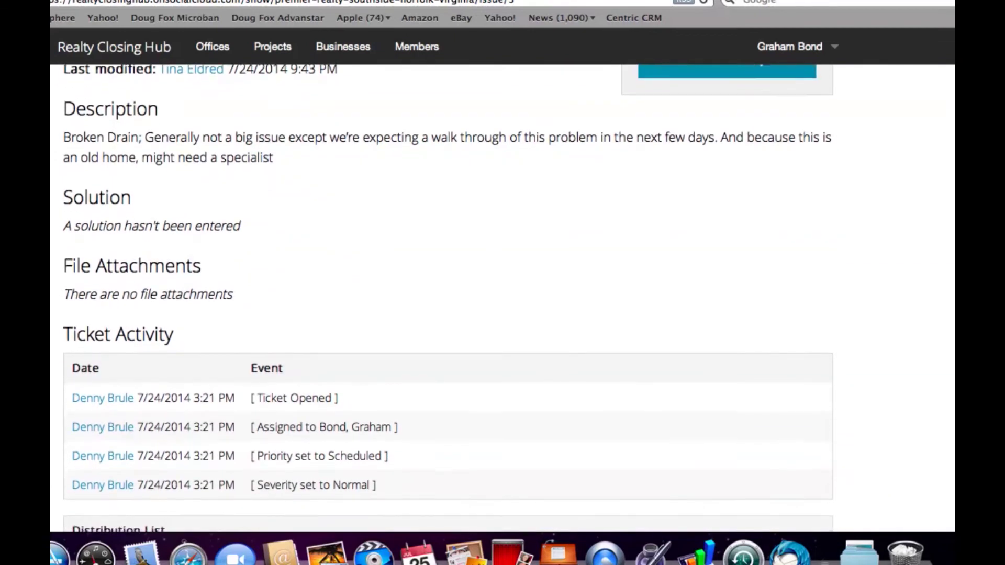
scroll(502, 295, "down", 1)
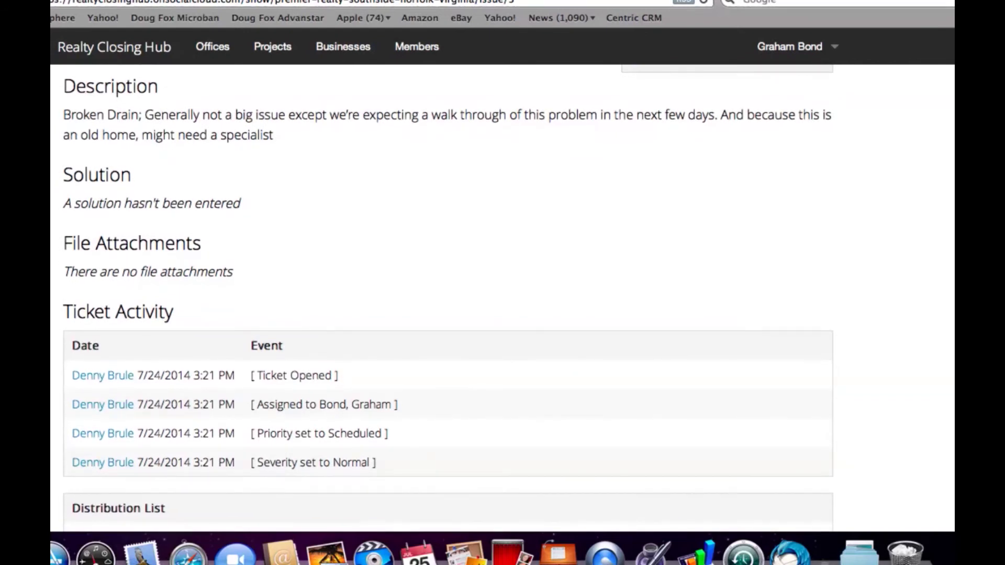
scroll(502, 295, "down", 2)
scroll(449, 299, "down", 4)
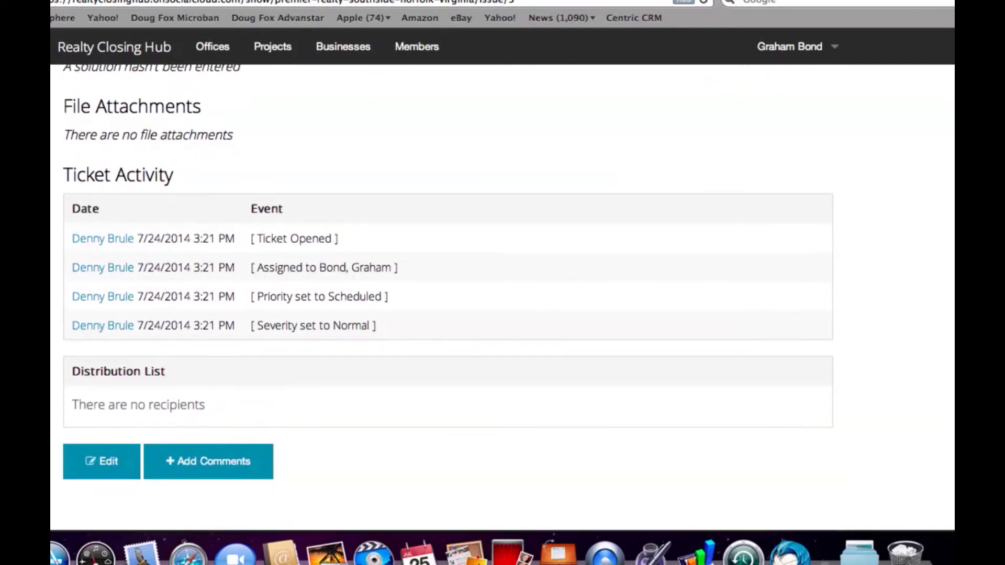
scroll(952, 81, "up", 15)
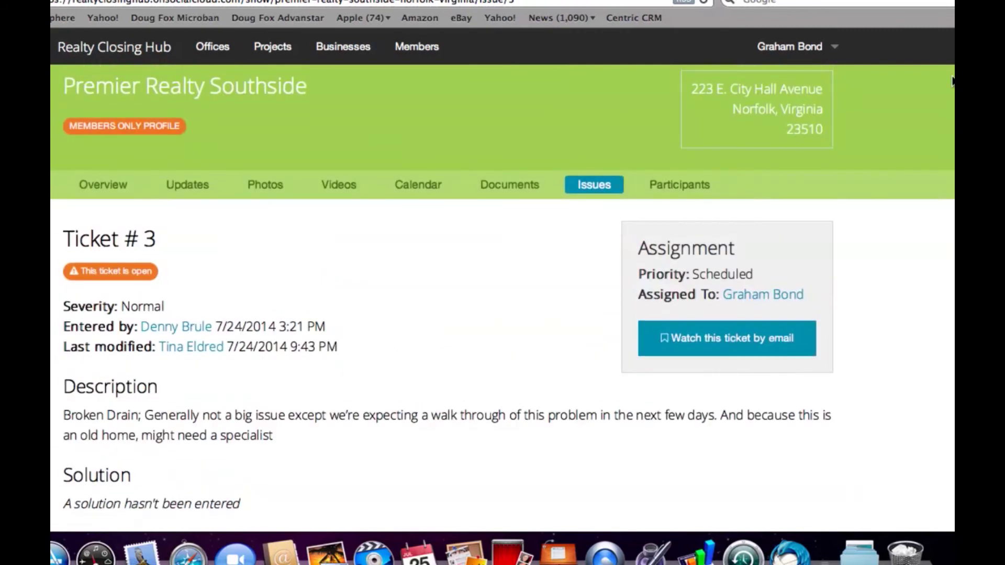
left_click(102, 186)
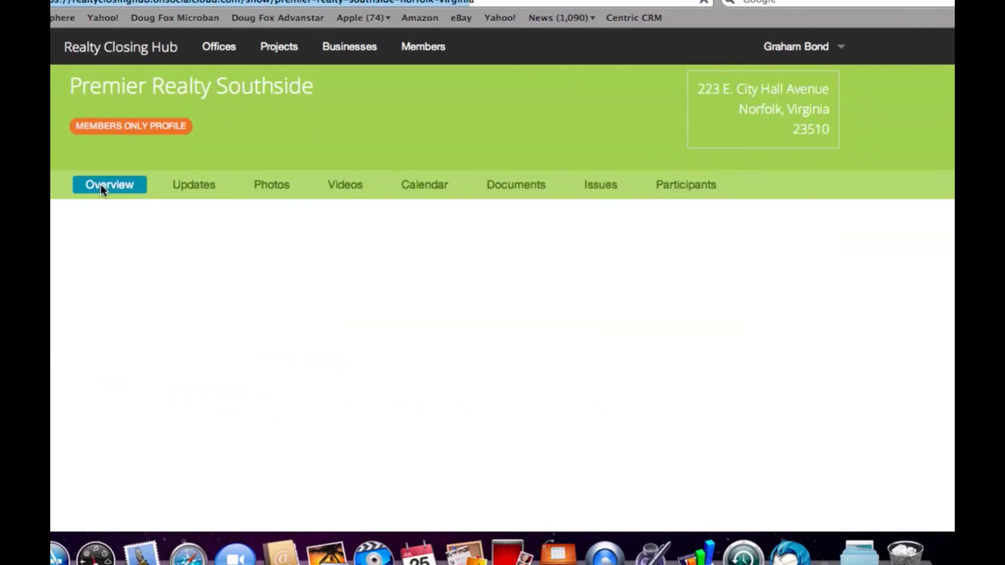